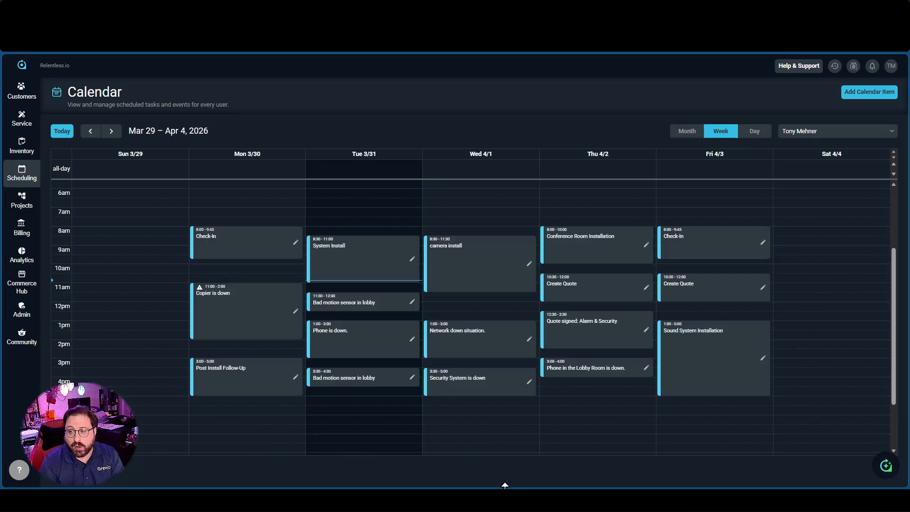
Ask the Revii assistant by dictation: "Can you give me information on Apex Technologies?".
left_click(887, 469)
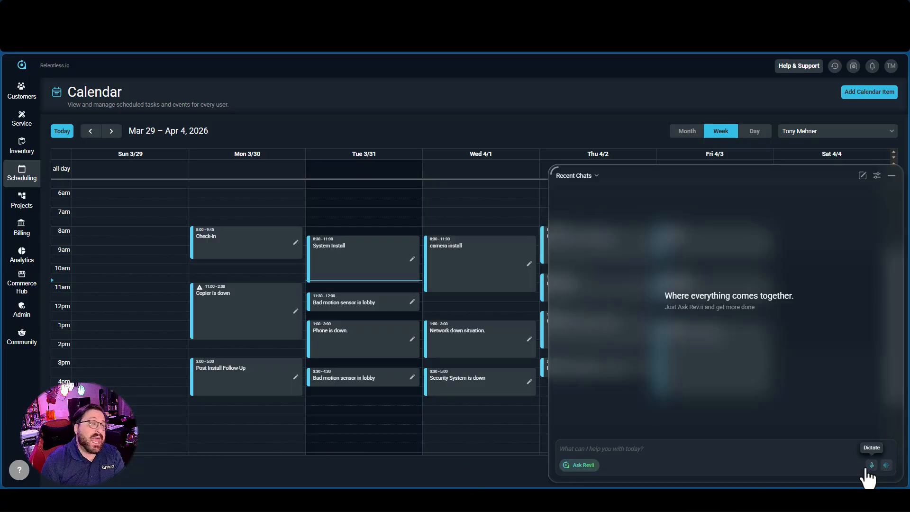
left_click(872, 466)
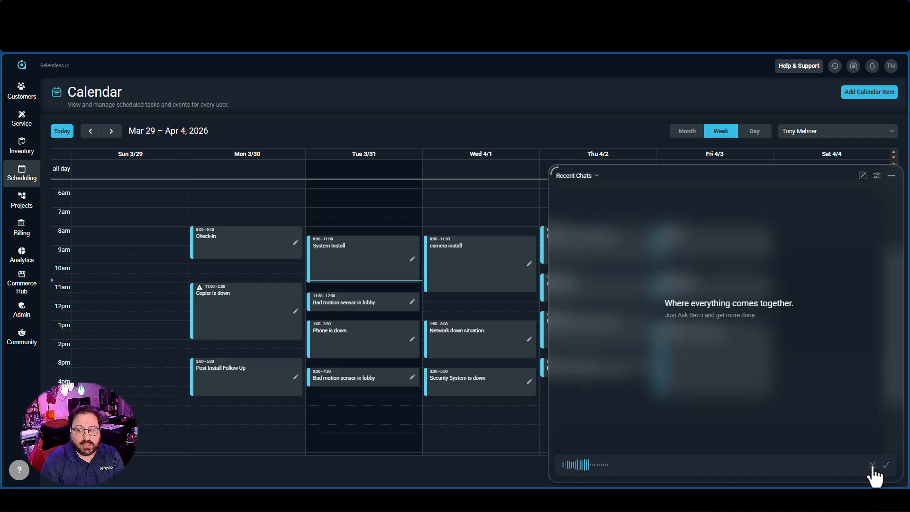
left_click(886, 465)
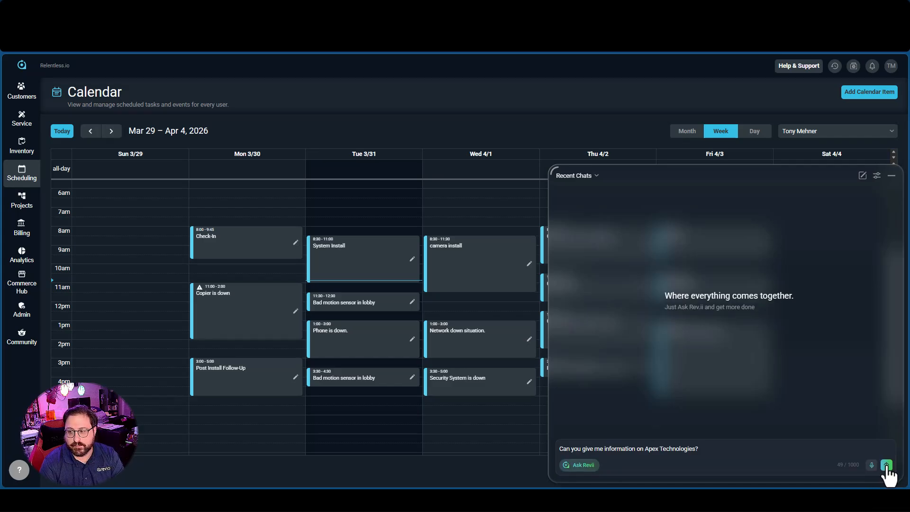
left_click(886, 465)
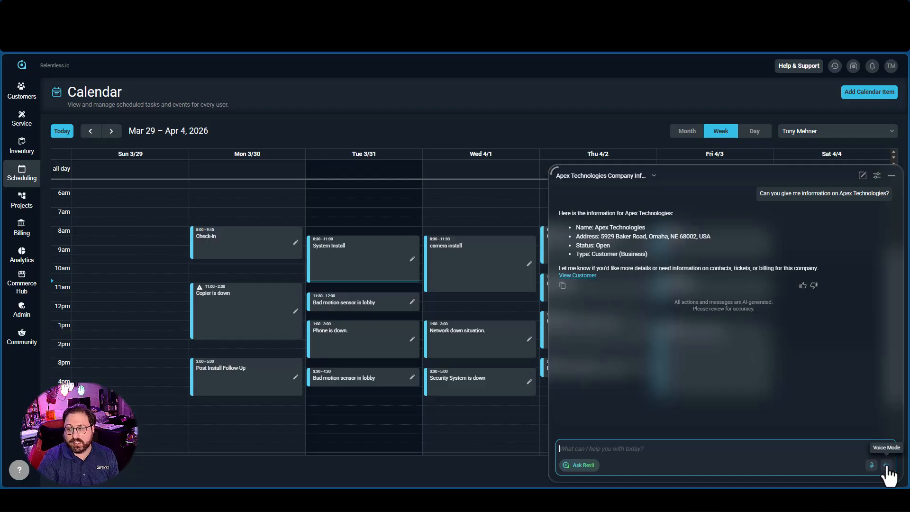
Dictate a request to Revii to create an Apex Technologies ticket for a network outage, with status need scheduling and priority high.
left_click(873, 466)
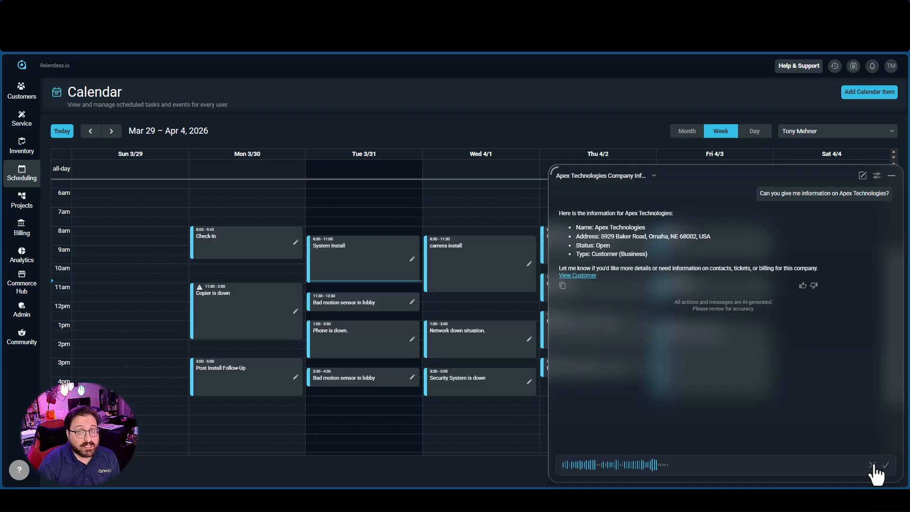
left_click(886, 465)
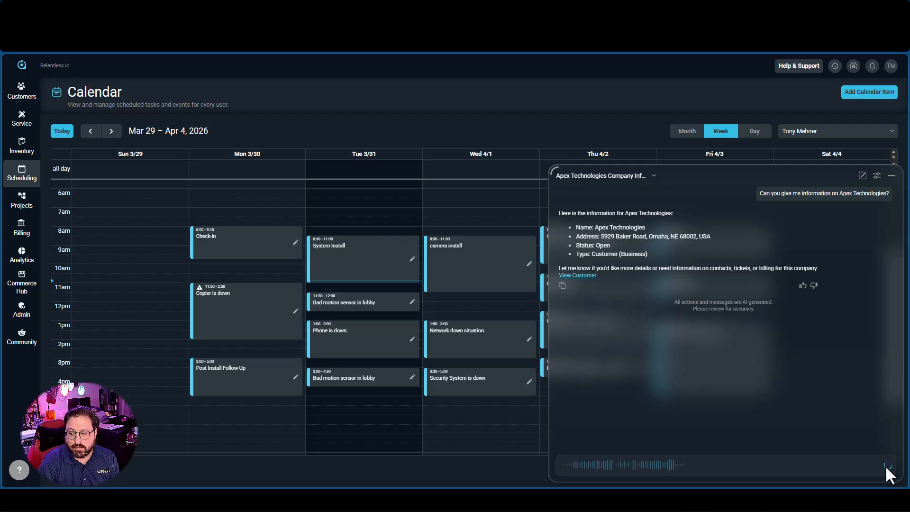
left_click(886, 465)
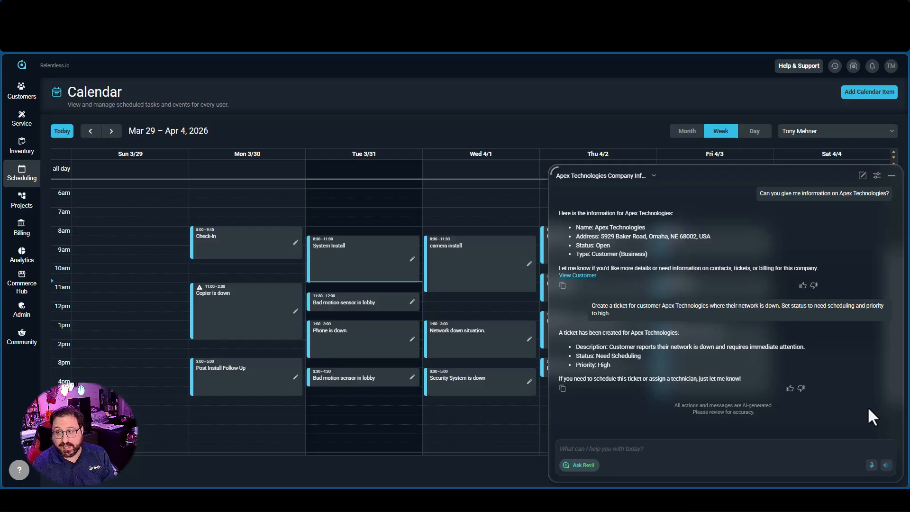
Open the Apex Technologies customer record and start a new ticket from its servicing information.
left_click(581, 277)
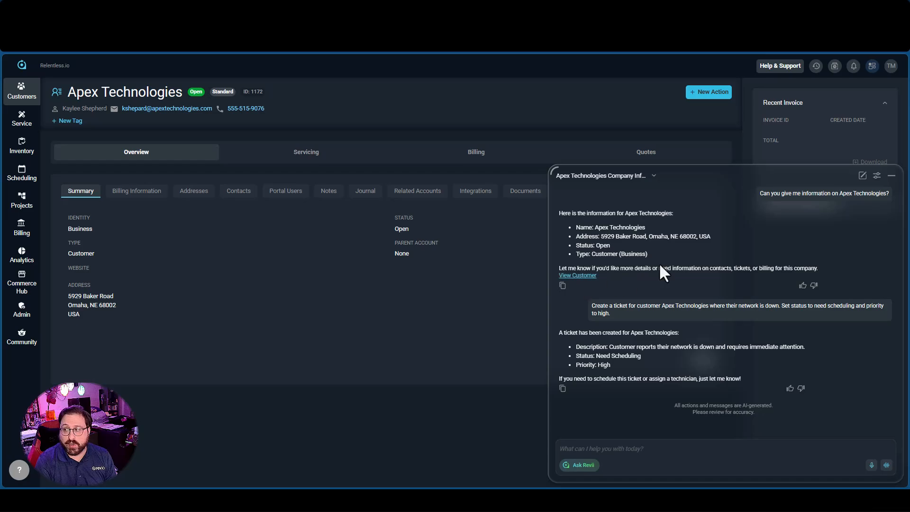
left_click(892, 178)
left_click(306, 161)
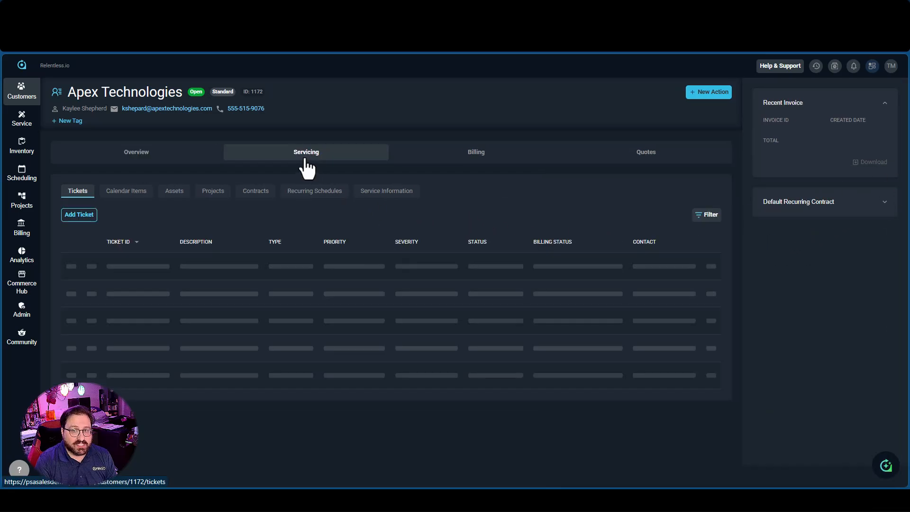
left_click(73, 229)
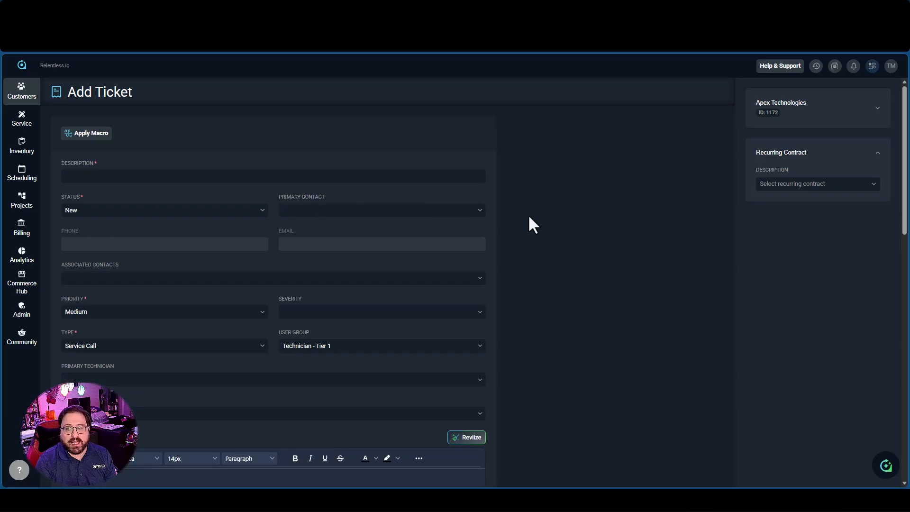
Apply the Password Reset macro to the new ticket and select the customer's contact as primary contact.
scroll(567, 255, "down", 5)
scroll(567, 255, "up", 5)
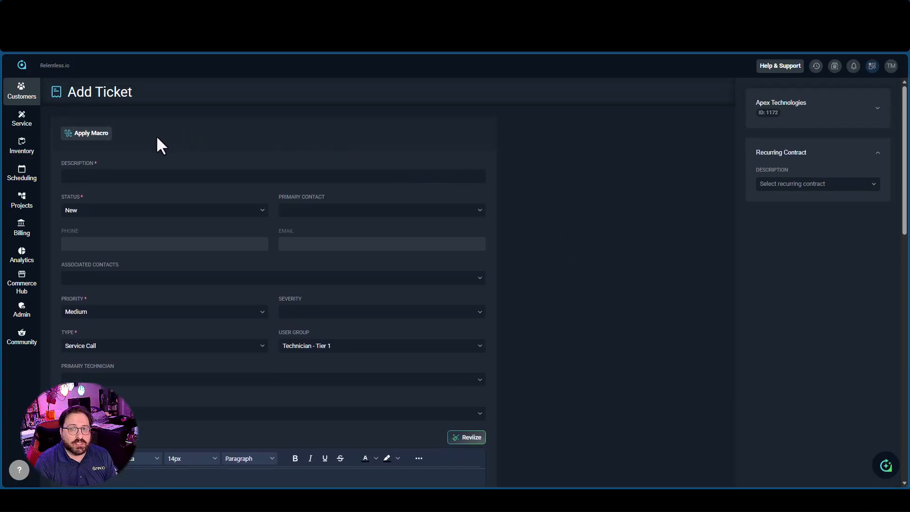
left_click(107, 138)
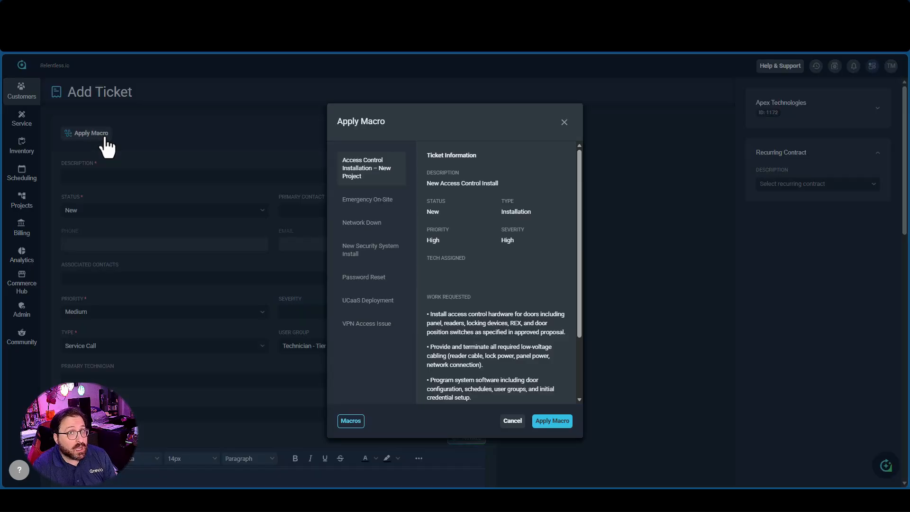
left_click(350, 280)
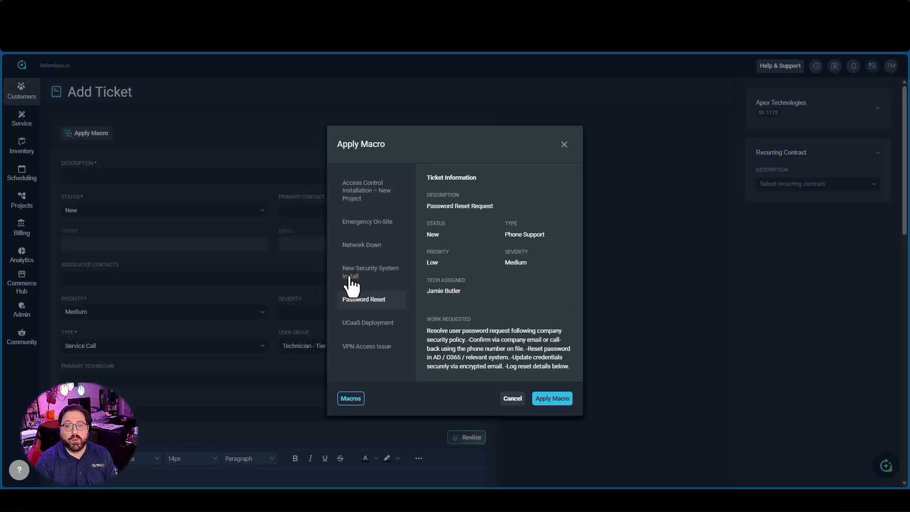
left_click(547, 401)
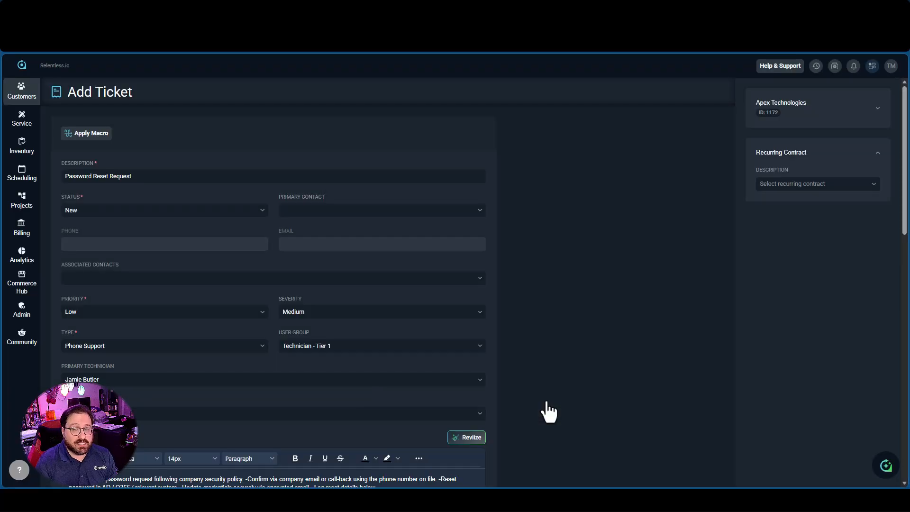
left_click(479, 213)
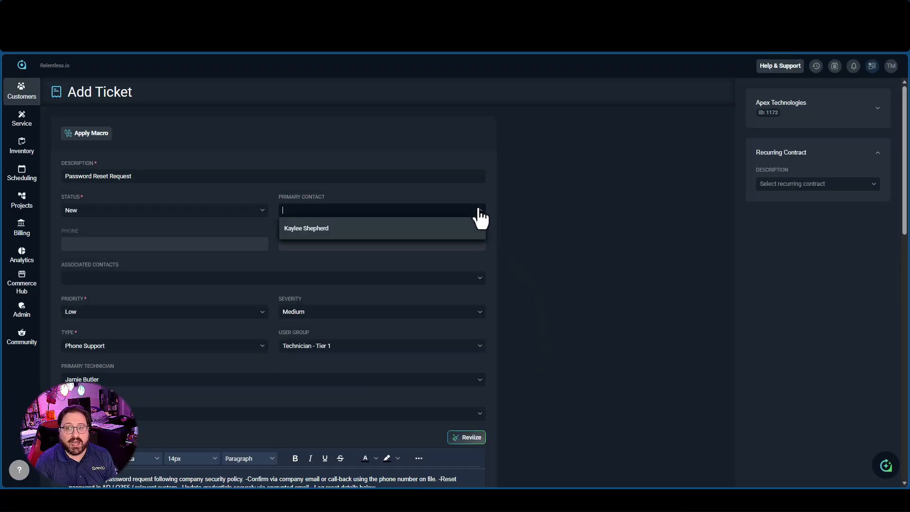
left_click(460, 230)
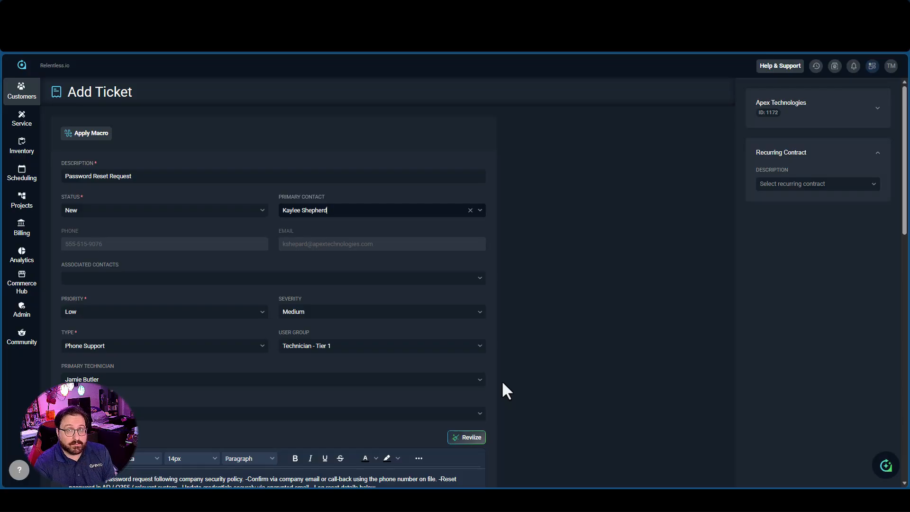
Rewrite the ticket's Work Requested text with Reviize and accept the revised version.
scroll(520, 381, "down", 2)
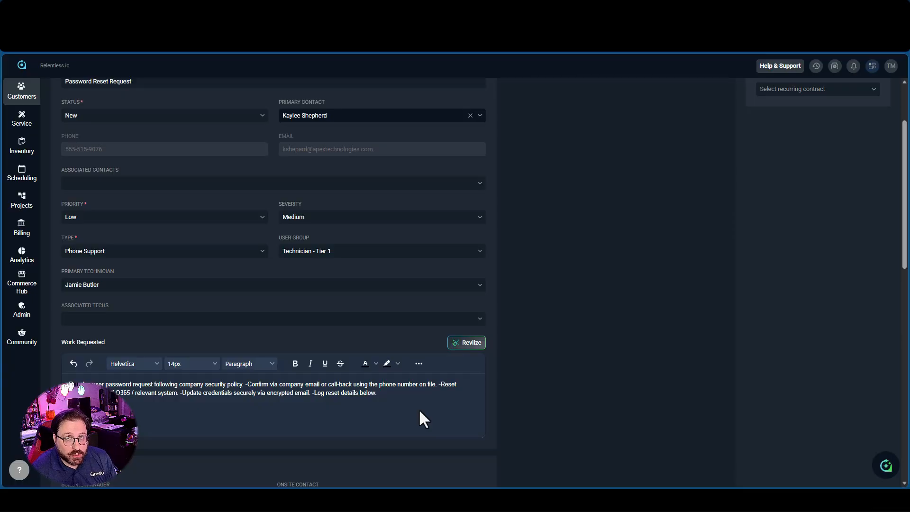
left_click(455, 342)
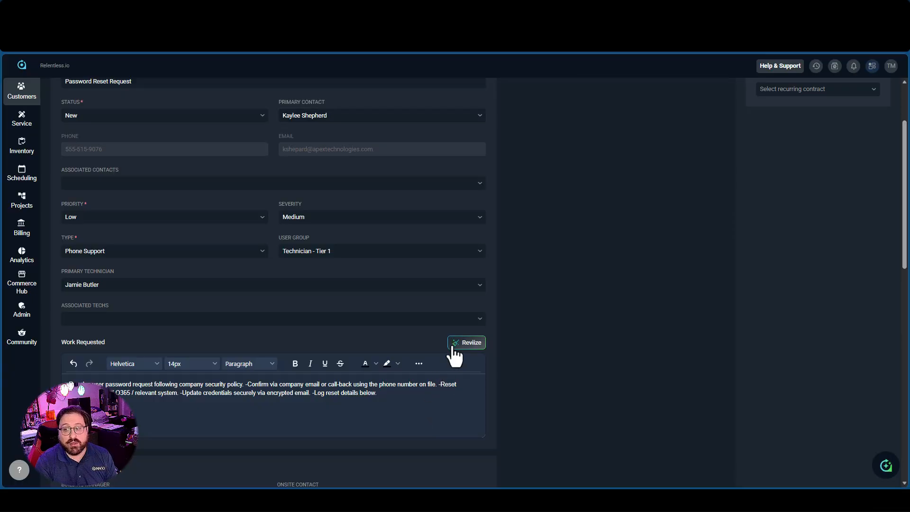
left_click(422, 279)
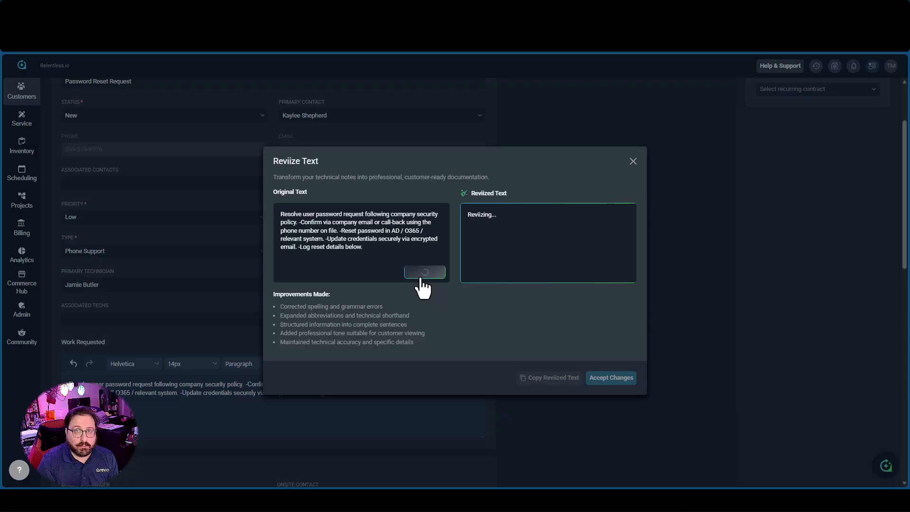
left_click(609, 382)
Set the password reset ticket's status to Open and add the ticket.
scroll(571, 349, "down", 3)
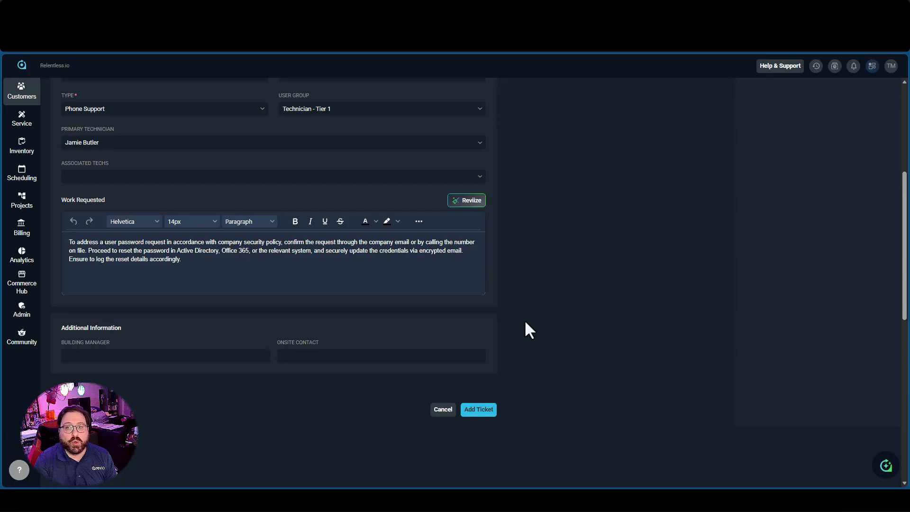
scroll(531, 309, "up", 4)
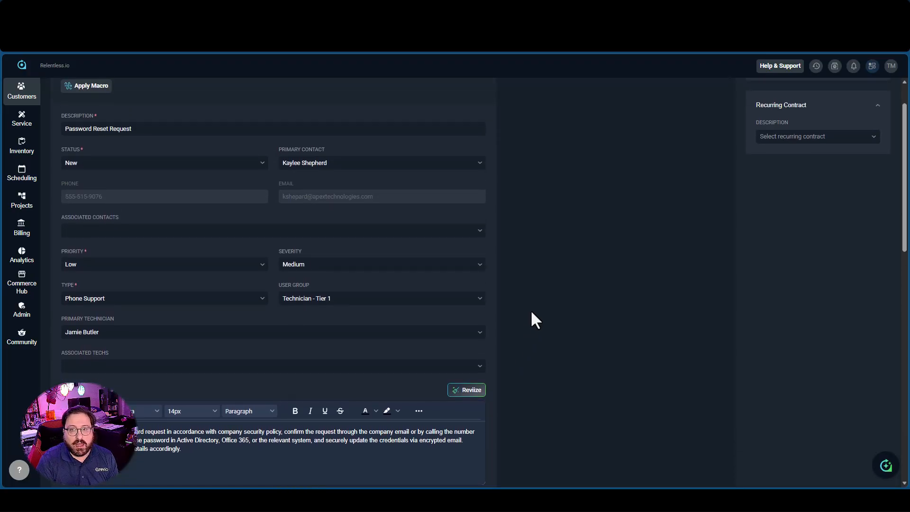
left_click(262, 163)
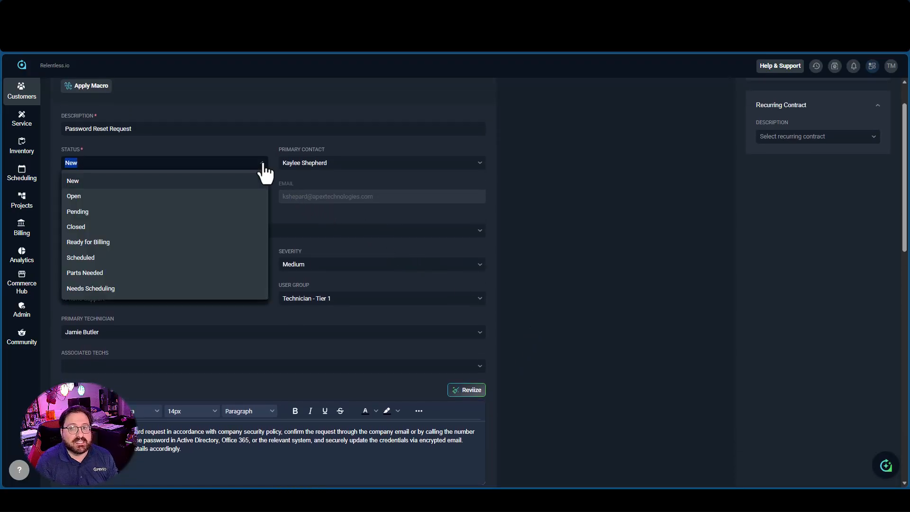
left_click(209, 197)
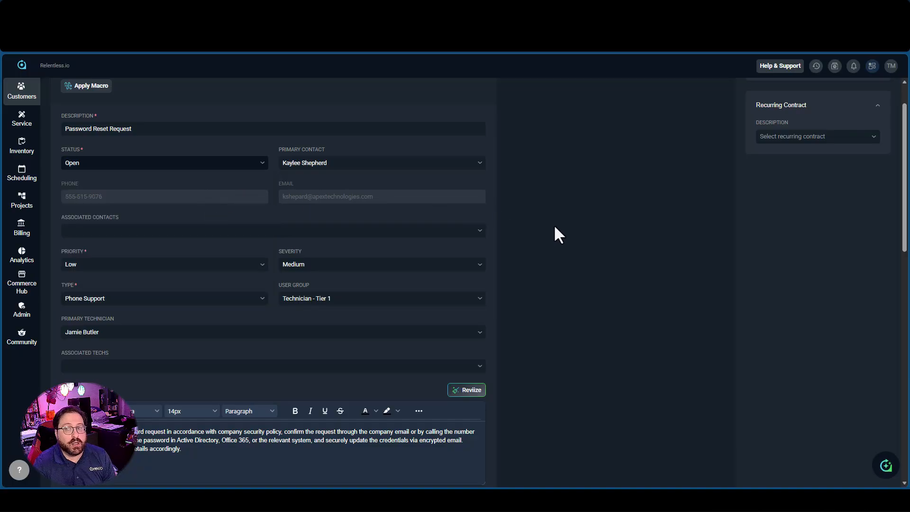
scroll(571, 233, "down", 4)
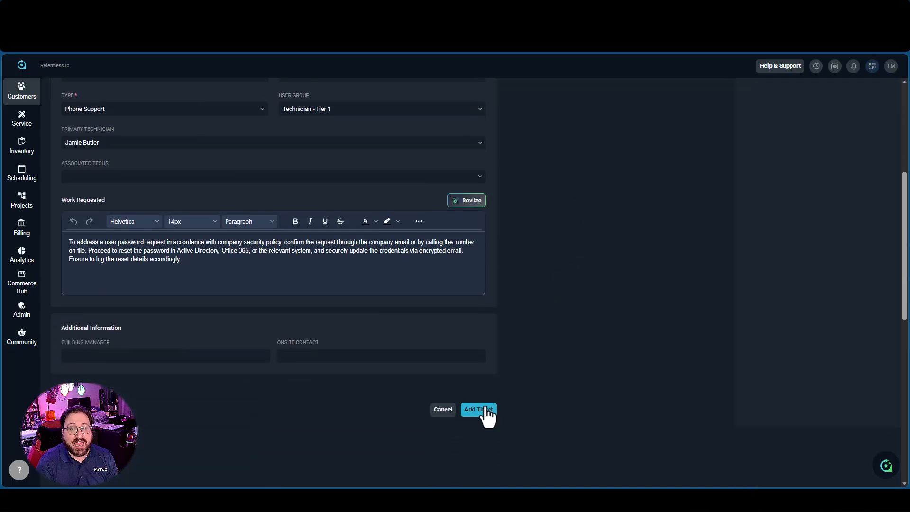
left_click(479, 409)
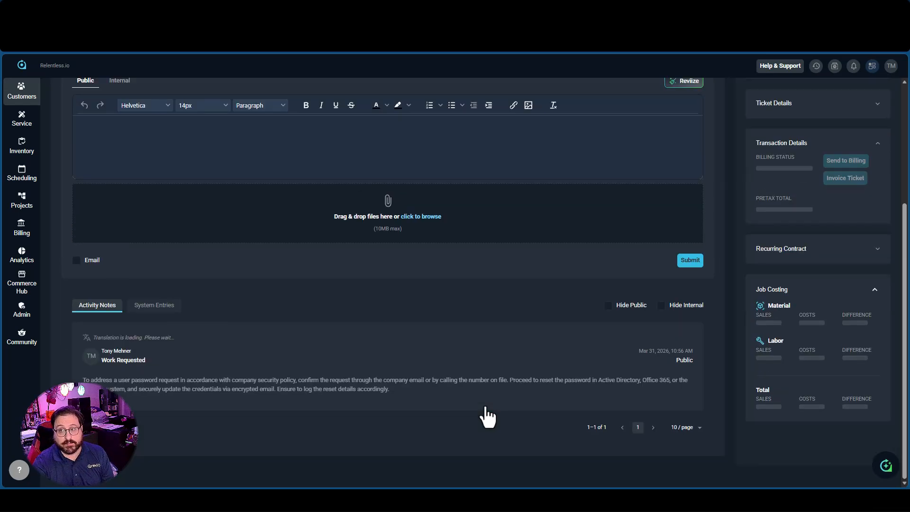
scroll(486, 406, "up", 6)
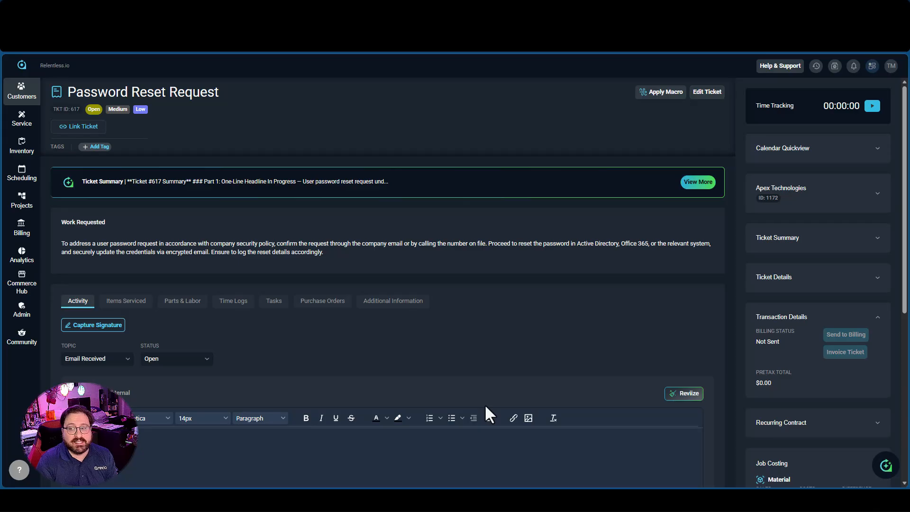
Open the Dispatch Board and filter the technicians by the group Technician - Tier 1.
left_click(10, 177)
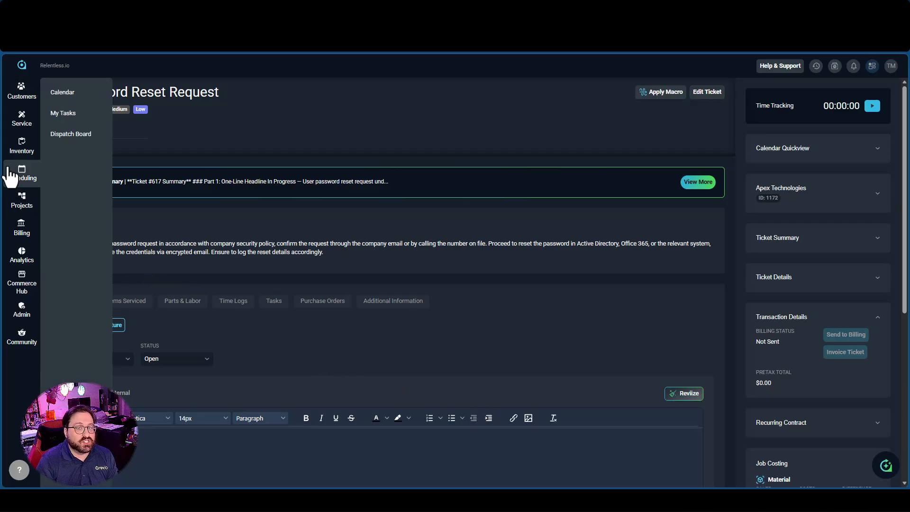
left_click(71, 134)
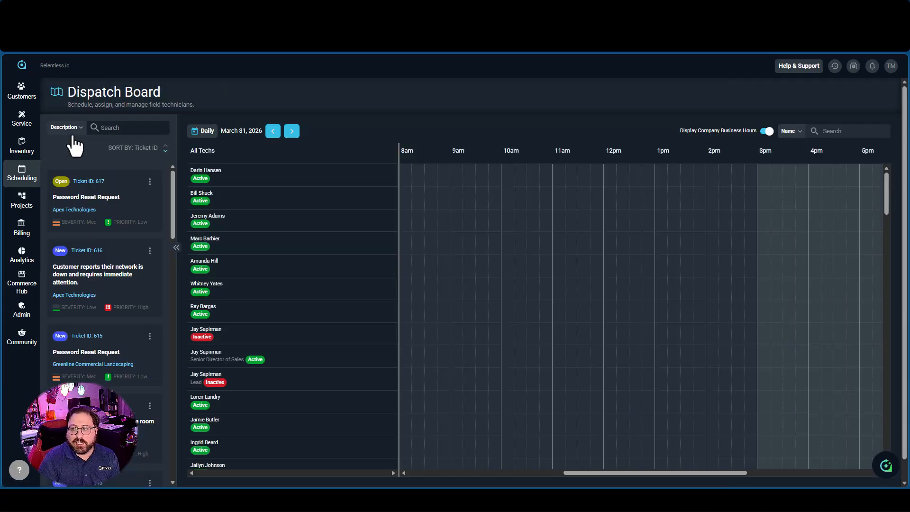
left_click(790, 132)
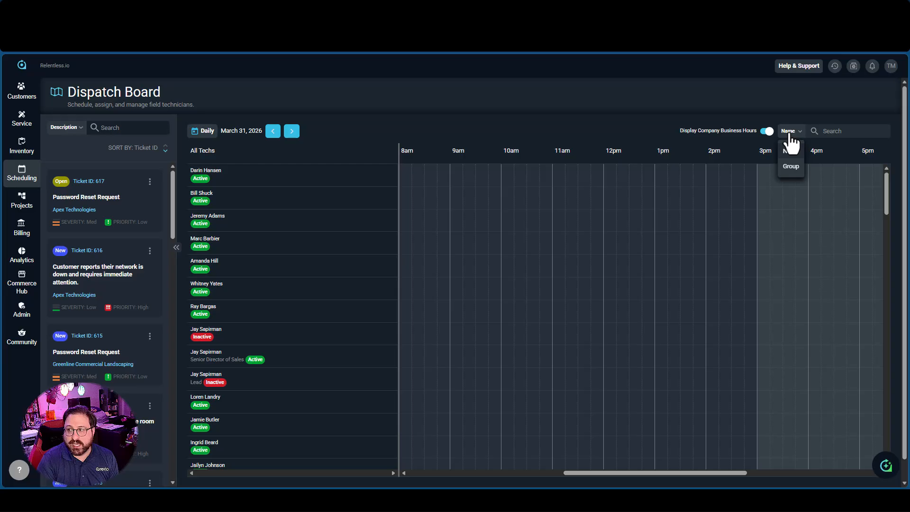
left_click(788, 172)
left_click(877, 139)
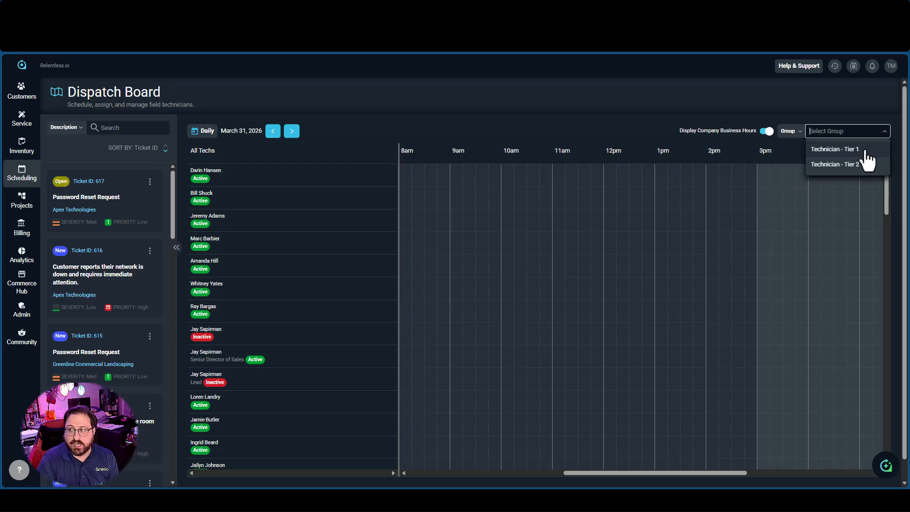
left_click(864, 150)
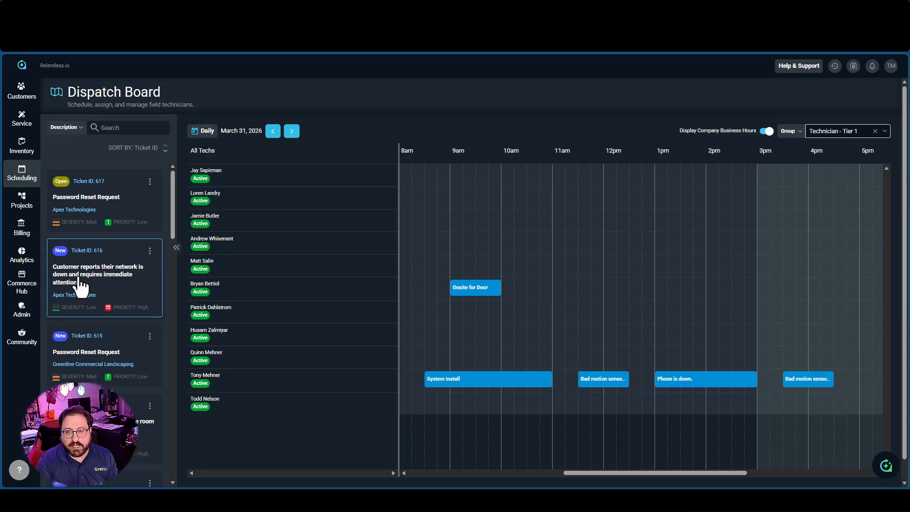
Place the Apex network-down ticket at 11:00 AM for the technician with the Onsite for Door job, and open the ticket from the calendar item form.
left_click_drag(80, 284, 566, 298)
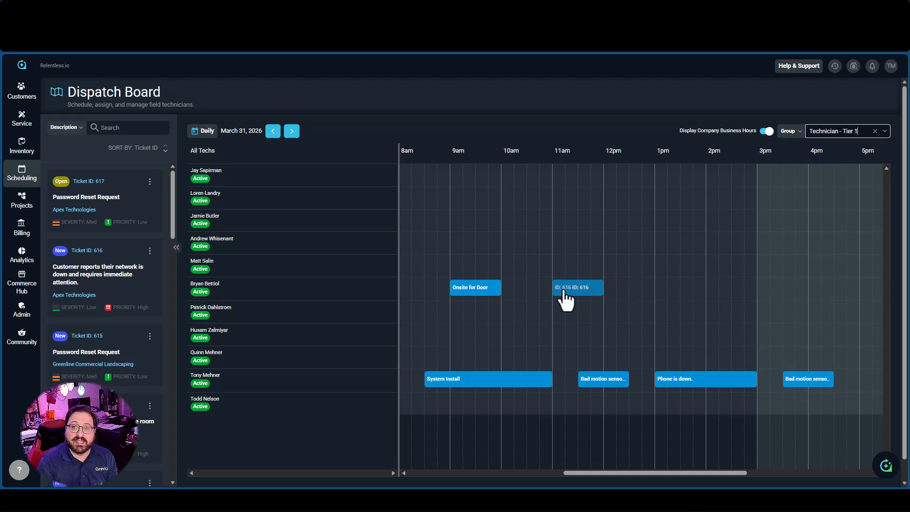
left_click_drag(564, 291, 564, 290)
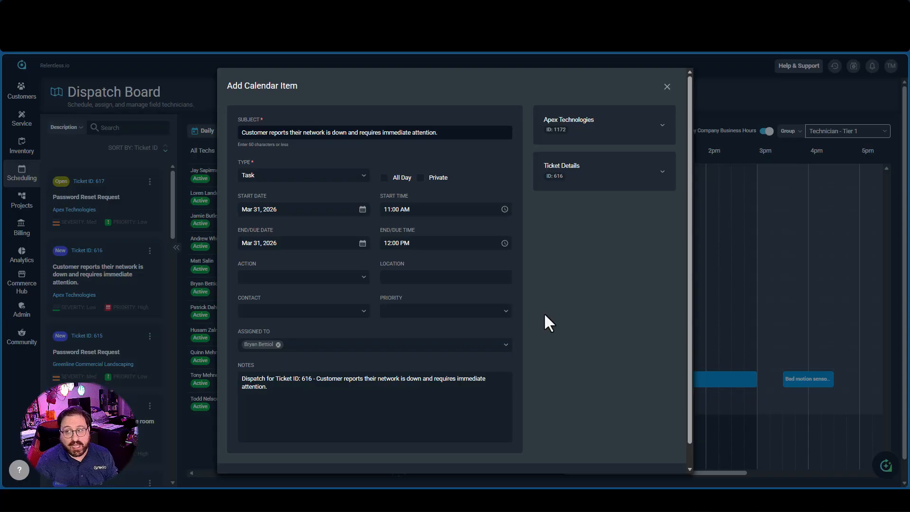
left_click(553, 179)
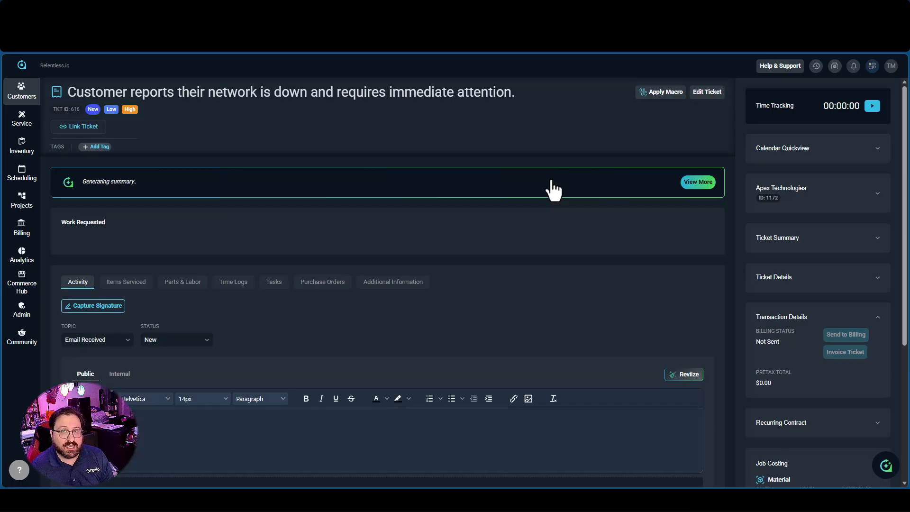